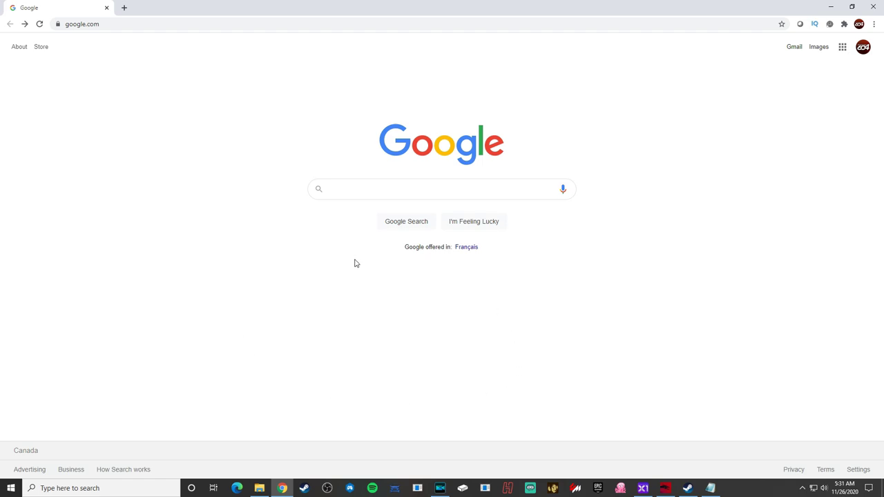
Search Google for 'motec i2' and open the MoTeC i2 Data Analysis Download result.
{"action": "left_click", "coordinate": [371, 193]}
{"action": "type", "text": "motec i2"}
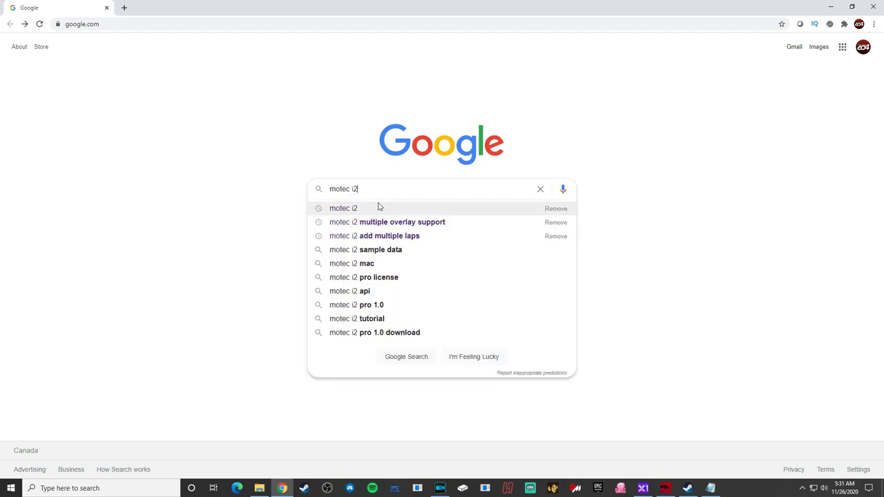
{"action": "key", "text": "Return"}
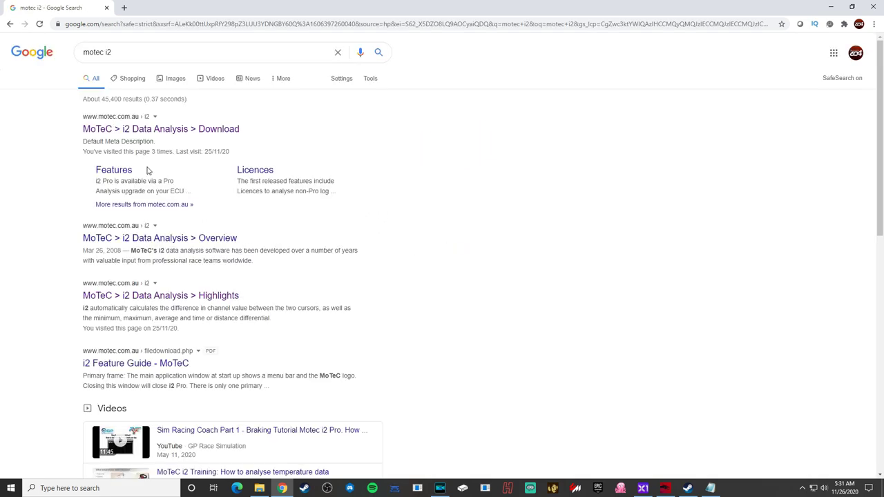
{"action": "left_click", "coordinate": [151, 131]}
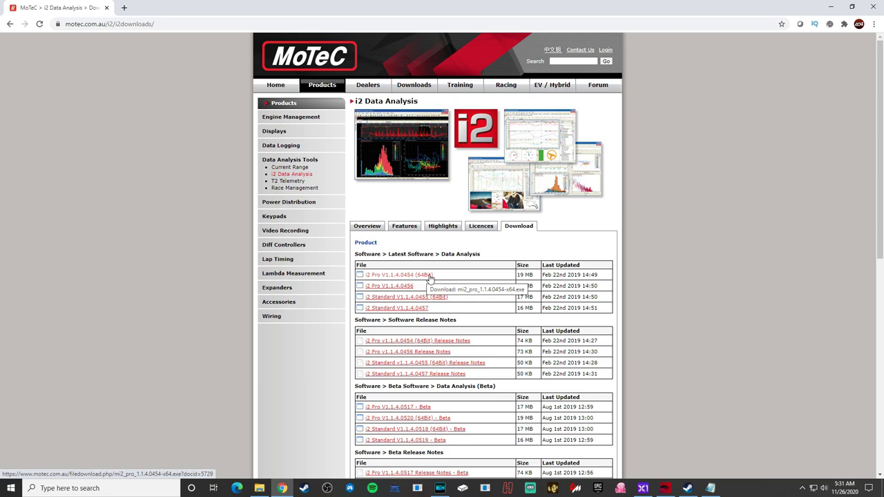
Save the i2 Pro V1.1.4.0454 (64Bit) installer to Downloads and run it.
{"action": "left_click", "coordinate": [429, 276]}
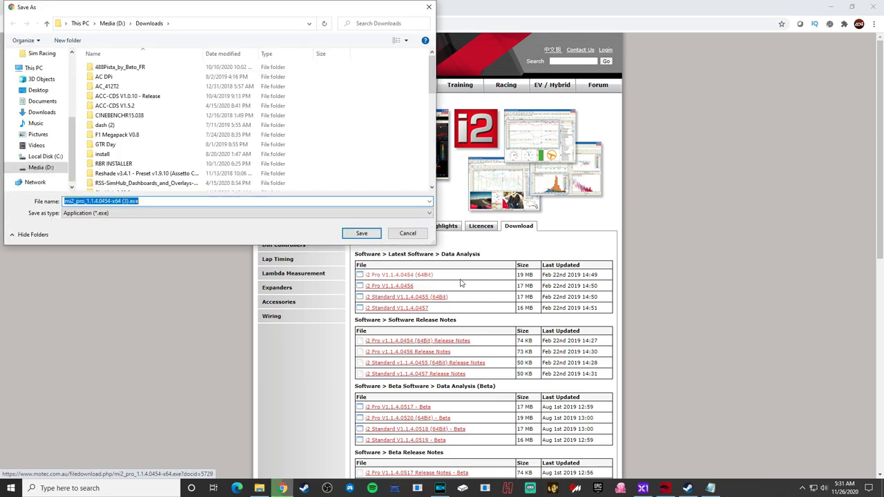
{"action": "left_click", "coordinate": [361, 233]}
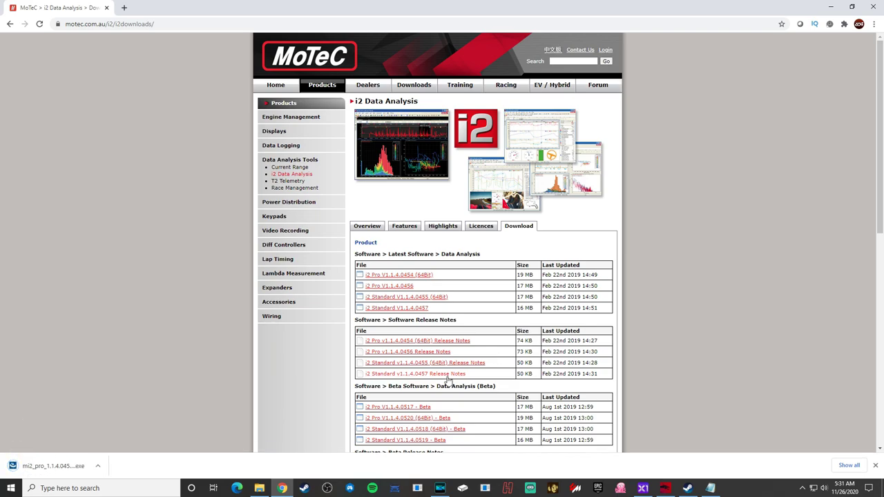
{"action": "left_click", "coordinate": [102, 462]}
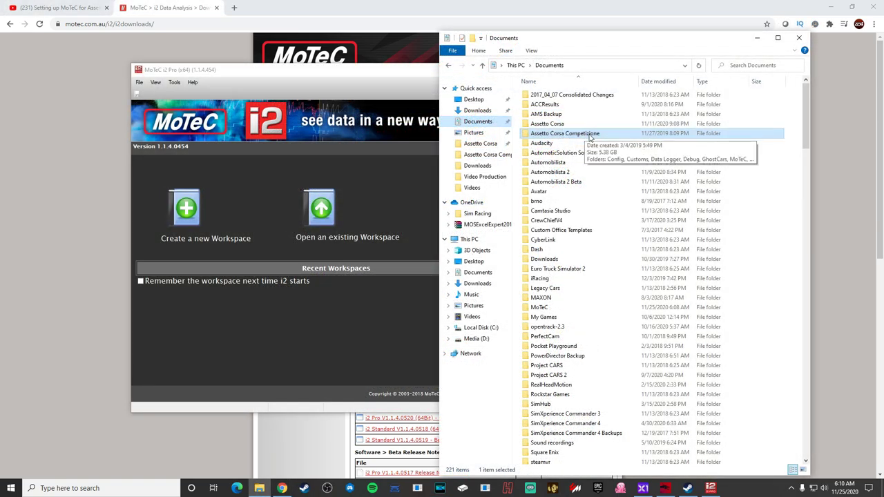
Copy base_ACC and base_ACC.i2wsp-archive from the game's MoTeC Workspaces folder.
{"action": "double_click", "coordinate": [598, 136]}
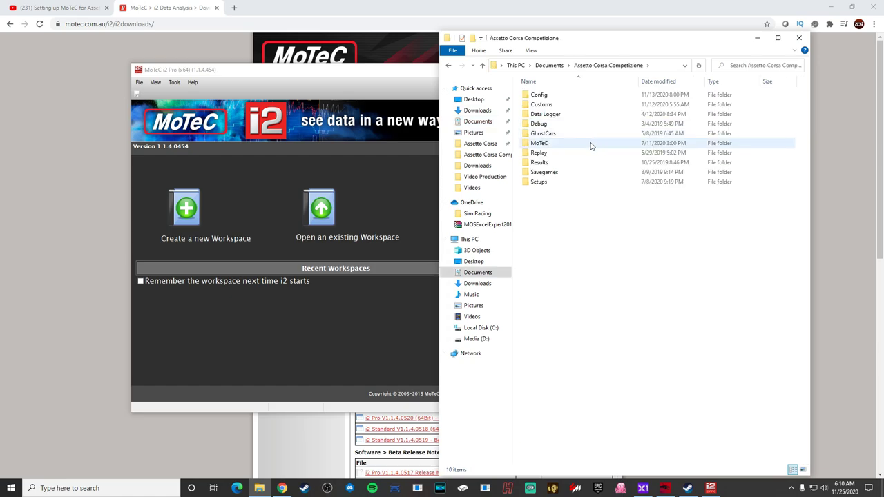
{"action": "double_click", "coordinate": [590, 145]}
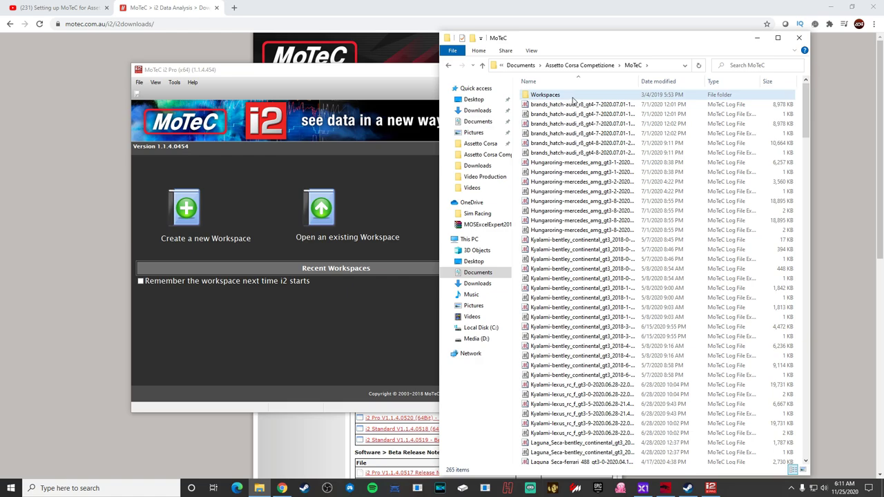
{"action": "double_click", "coordinate": [572, 98]}
{"action": "left_click", "coordinate": [595, 105]}
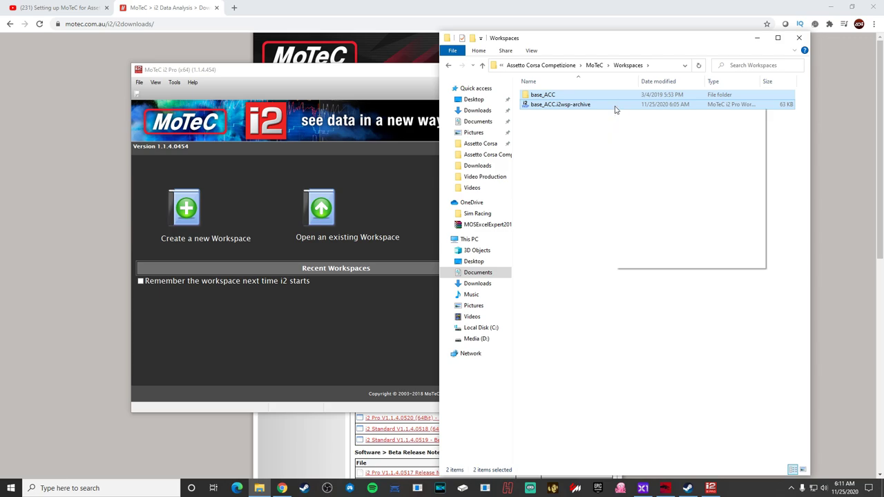
{"action": "right_click", "coordinate": [615, 109]}
{"action": "left_click", "coordinate": [663, 214]}
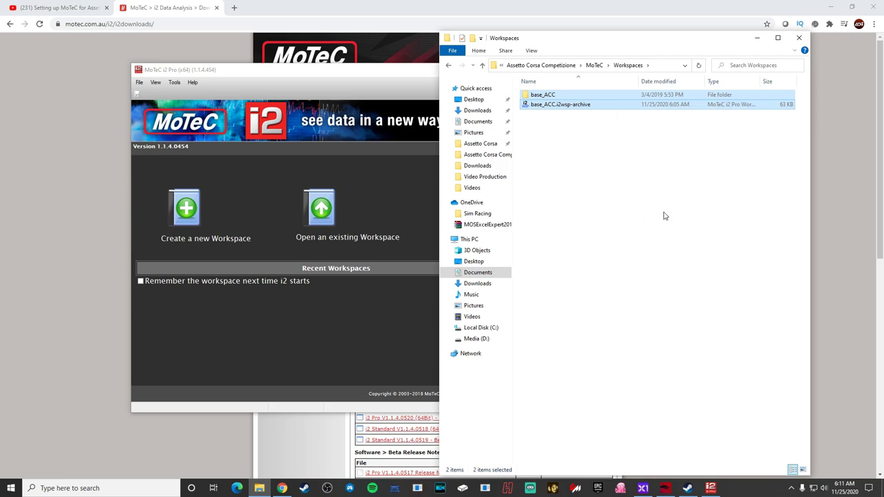
Paste them into Documents\MoTeC\i2\Workspaces, replacing the existing files.
{"action": "left_click", "coordinate": [561, 67]}
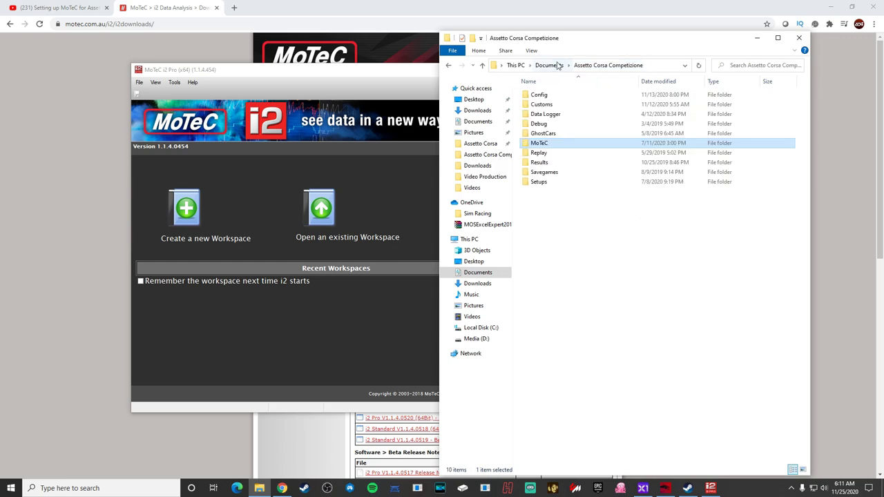
{"action": "left_click", "coordinate": [556, 65]}
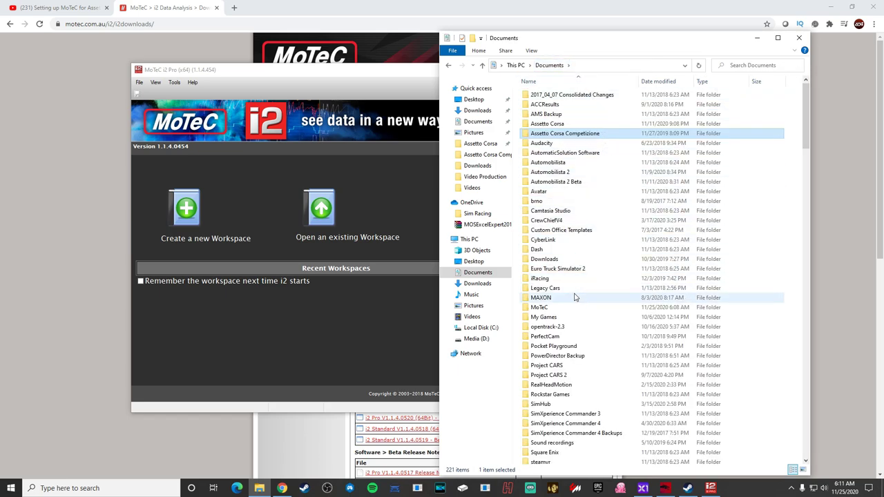
{"action": "double_click", "coordinate": [569, 309]}
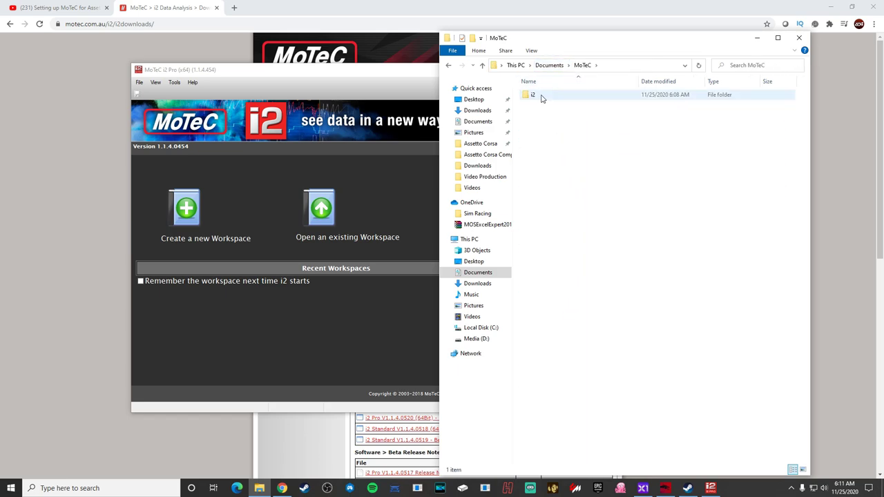
{"action": "double_click", "coordinate": [541, 96]}
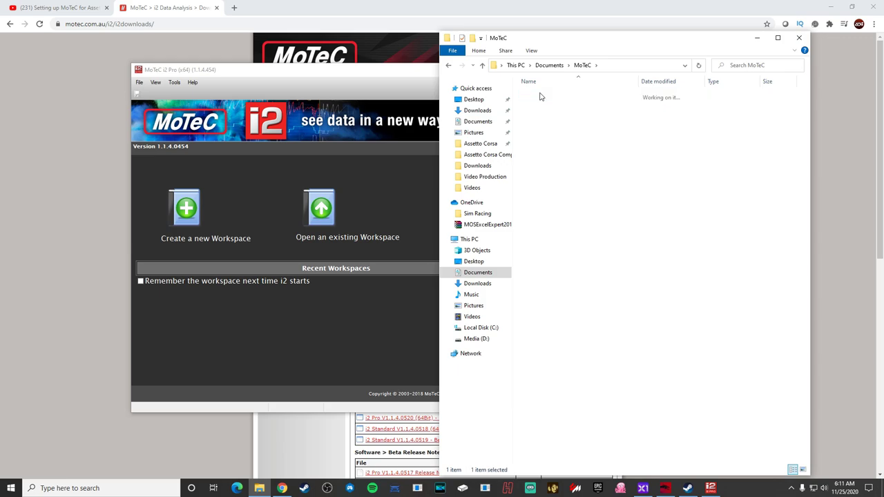
{"action": "double_click", "coordinate": [540, 96]}
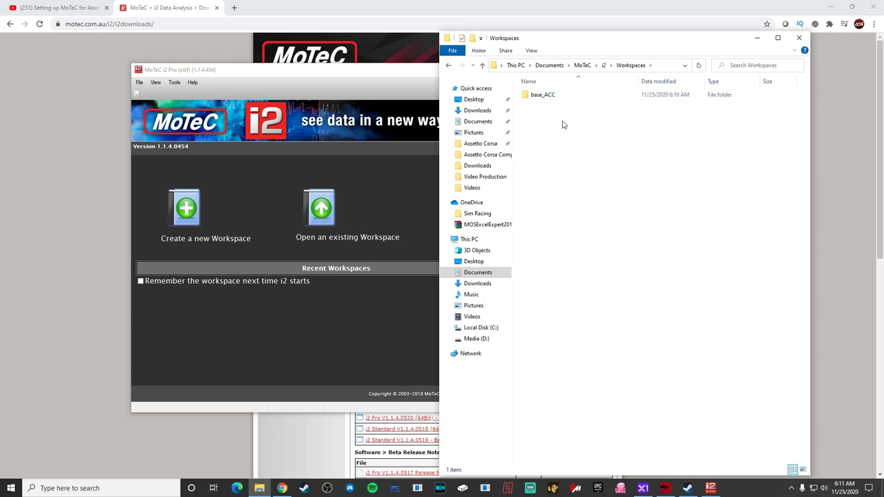
{"action": "right_click", "coordinate": [560, 127]}
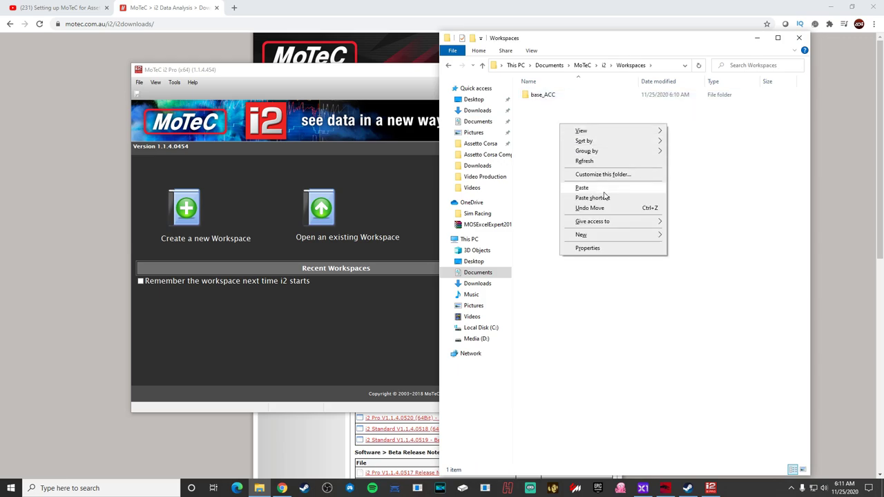
{"action": "left_click", "coordinate": [593, 189]}
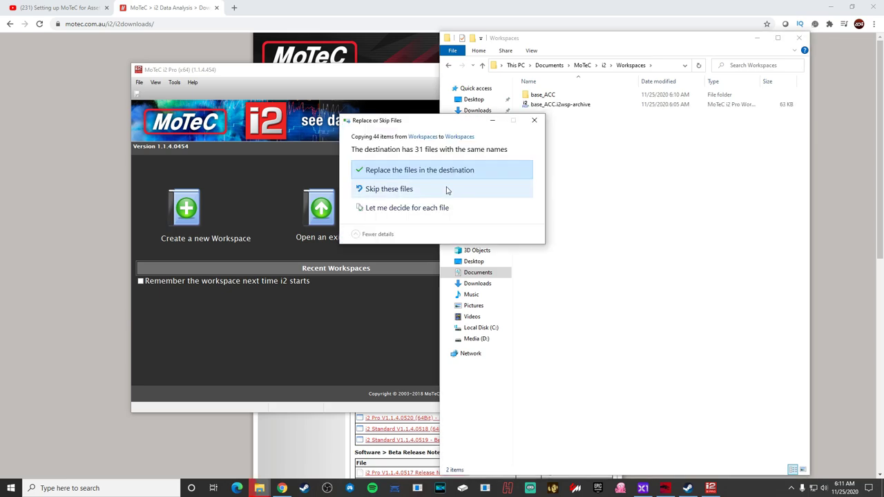
{"action": "left_click", "coordinate": [441, 176]}
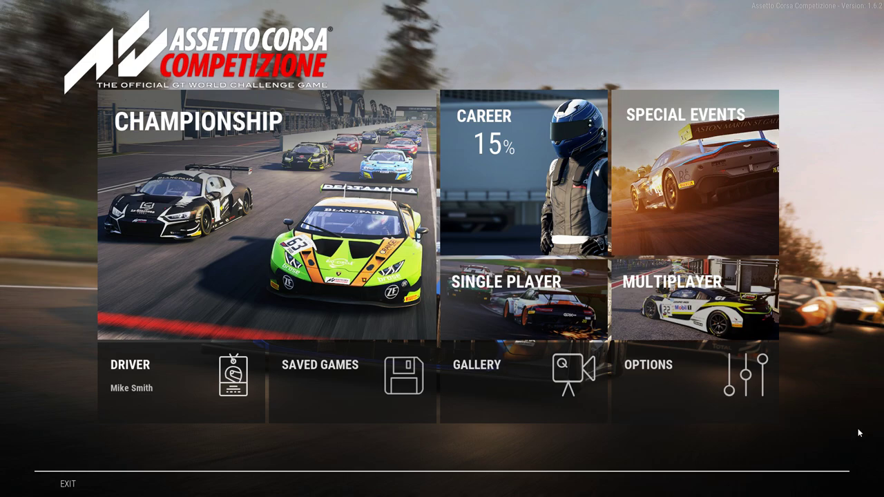
Start a Single Player Practice session at Monza Circuit.
{"action": "left_click", "coordinate": [559, 337]}
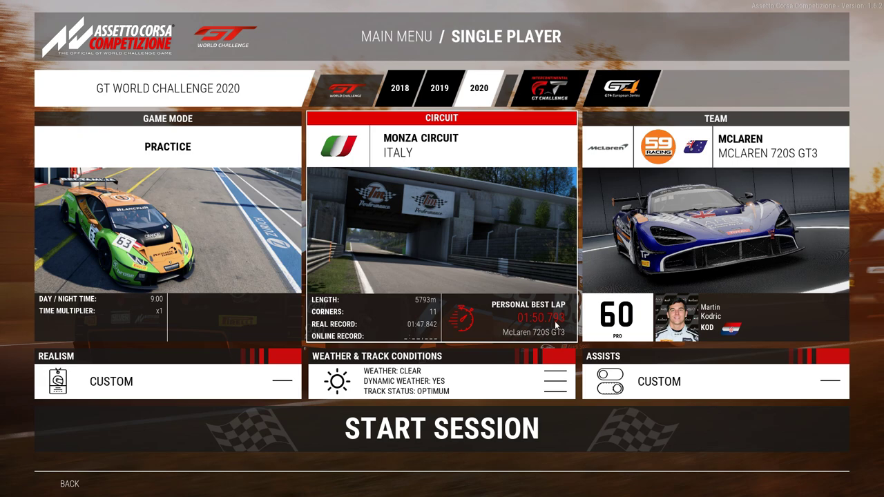
{"action": "left_click", "coordinate": [419, 416]}
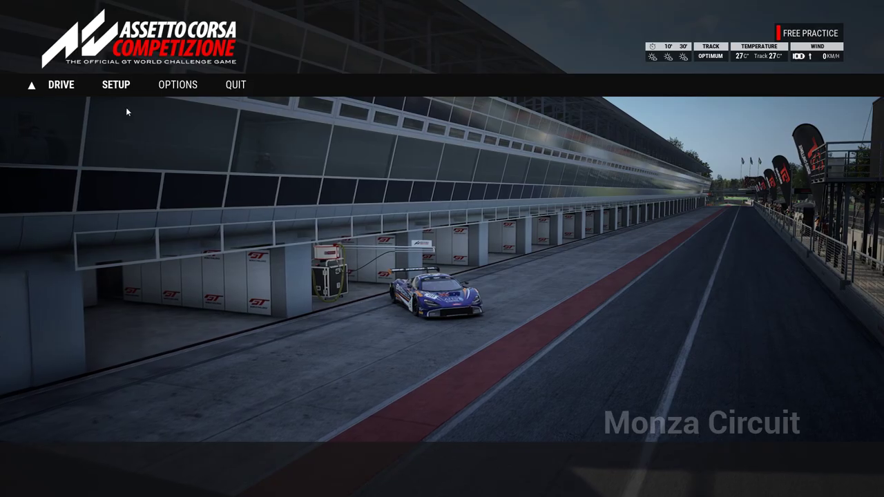
Load the safe preset car setup and raise the Electronics telemetry laps count.
{"action": "left_click", "coordinate": [116, 85]}
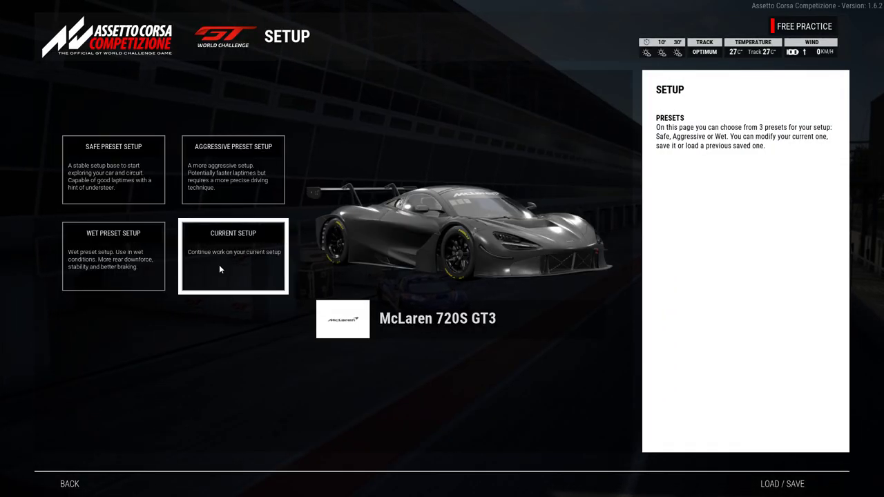
{"action": "left_click", "coordinate": [219, 269]}
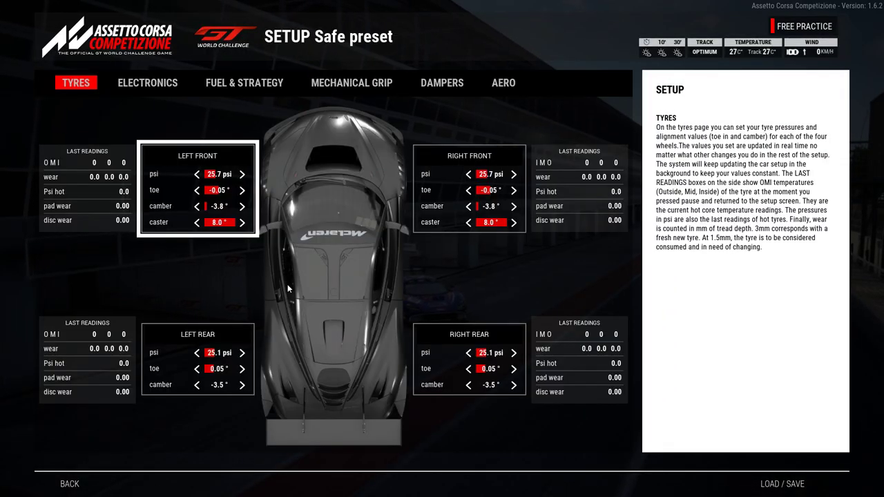
{"action": "left_click", "coordinate": [165, 87]}
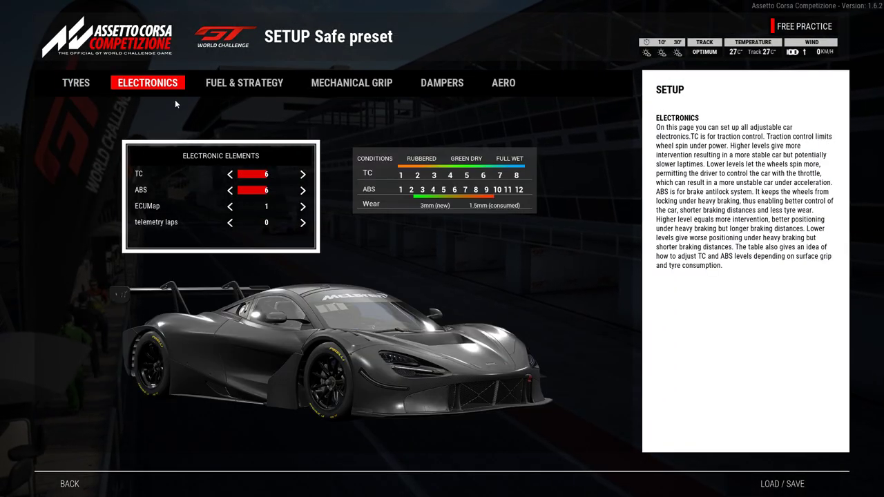
{"action": "left_click", "coordinate": [302, 222]}
{"action": "double_click", "coordinate": [302, 223]}
{"action": "left_click", "coordinate": [302, 222]}
{"action": "double_click", "coordinate": [302, 222]}
{"action": "double_click", "coordinate": [303, 222]}
{"action": "left_click", "coordinate": [303, 222]}
{"action": "left_click", "coordinate": [302, 222]}
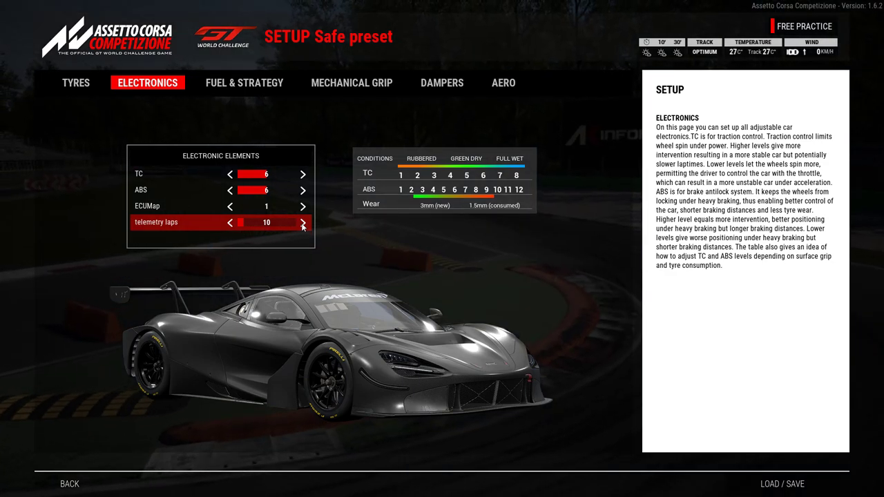
Settle telemetry laps at exactly 10 and return to the main menu.
{"action": "left_click", "coordinate": [230, 226]}
{"action": "left_click", "coordinate": [230, 225]}
{"action": "left_click", "coordinate": [230, 225]}
{"action": "left_click", "coordinate": [229, 225]}
{"action": "left_click", "coordinate": [229, 225]}
{"action": "left_click", "coordinate": [230, 225]}
{"action": "left_click", "coordinate": [229, 225]}
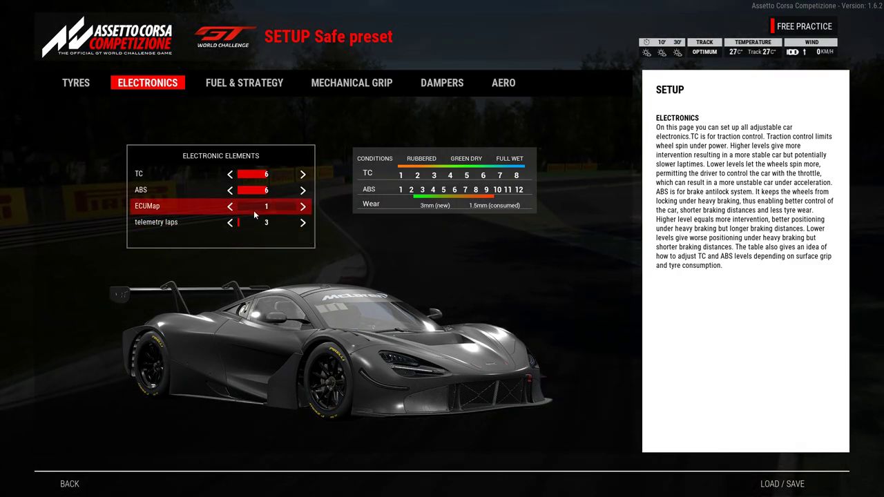
{"action": "left_click", "coordinate": [269, 222]}
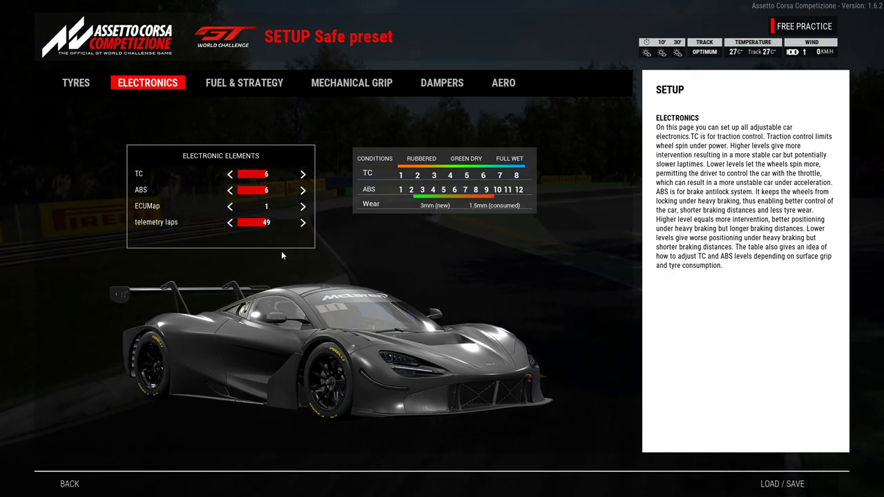
{"action": "left_click", "coordinate": [247, 224]}
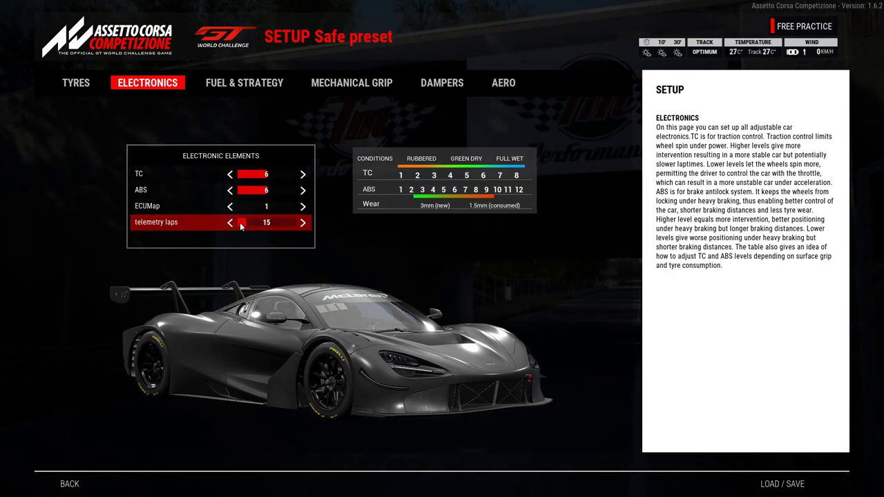
{"action": "left_click", "coordinate": [231, 224]}
{"action": "left_click", "coordinate": [231, 223]}
{"action": "left_click", "coordinate": [231, 223]}
{"action": "left_click", "coordinate": [231, 223]}
{"action": "left_click", "coordinate": [231, 224]}
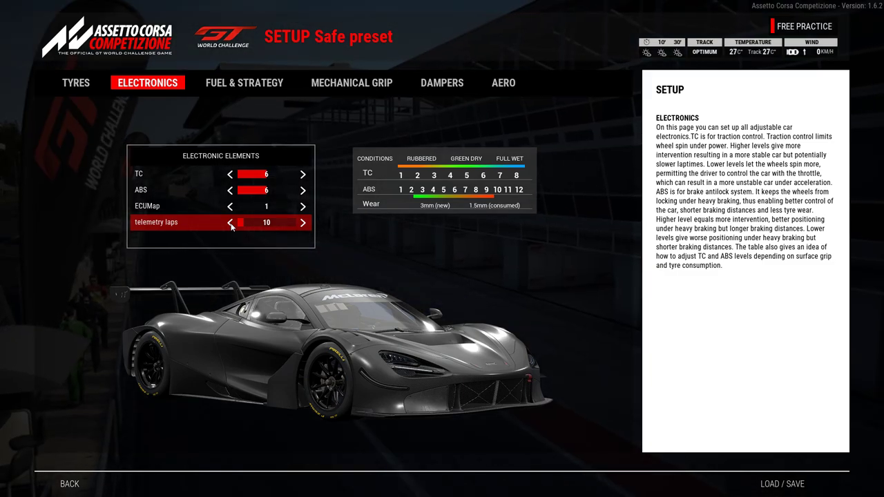
{"action": "left_click", "coordinate": [70, 484]}
{"action": "left_click", "coordinate": [70, 484]}
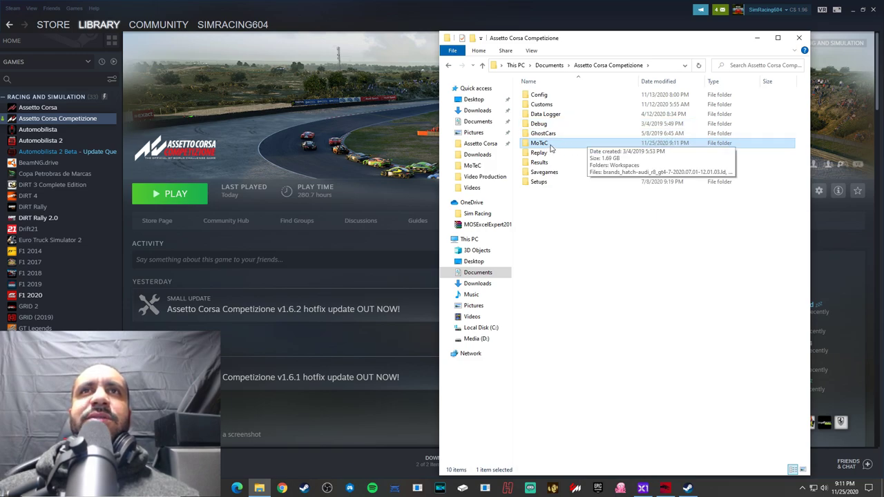
Sort the MoTeC logs by date and open the 7.65 MB 8:47 PM Monza McLaren log.
{"action": "double_click", "coordinate": [550, 147]}
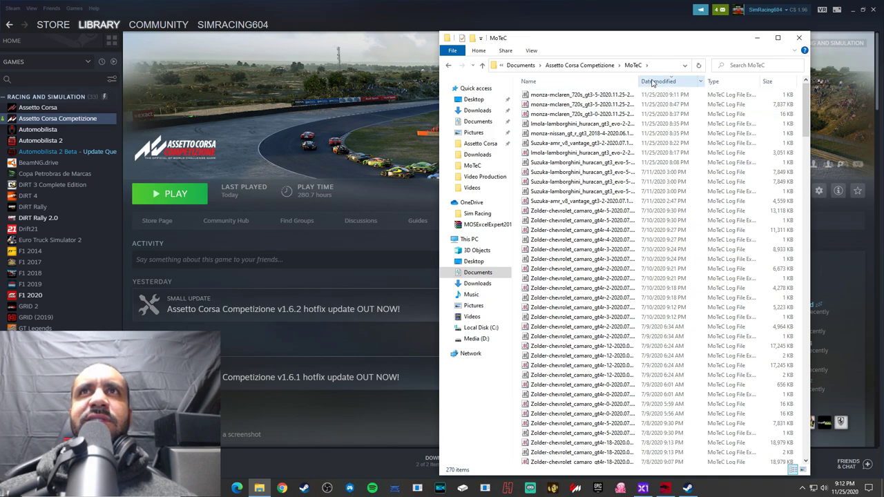
{"action": "left_click", "coordinate": [660, 81]}
{"action": "left_click", "coordinate": [661, 81]}
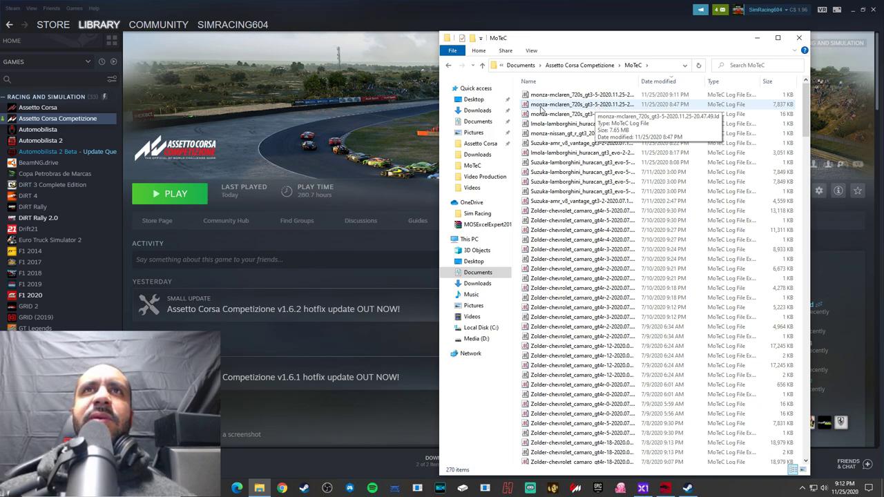
{"action": "left_click", "coordinate": [556, 105]}
{"action": "left_click", "coordinate": [605, 115]}
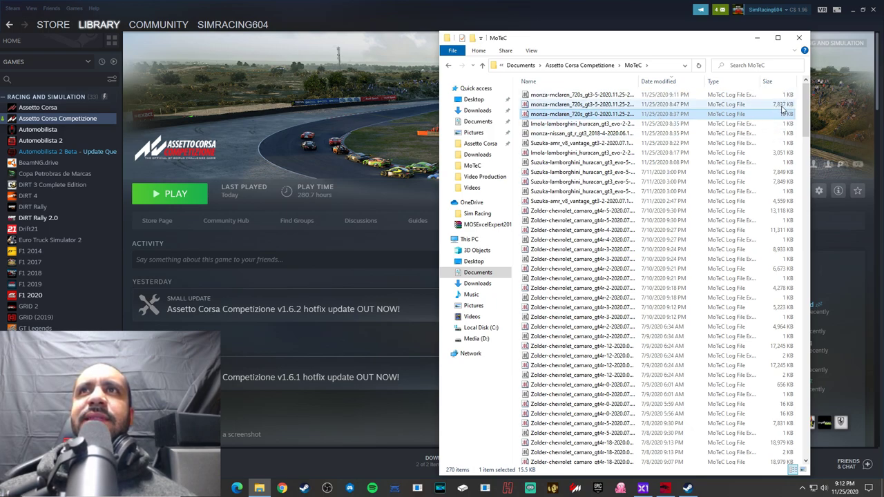
{"action": "left_click", "coordinate": [782, 105]}
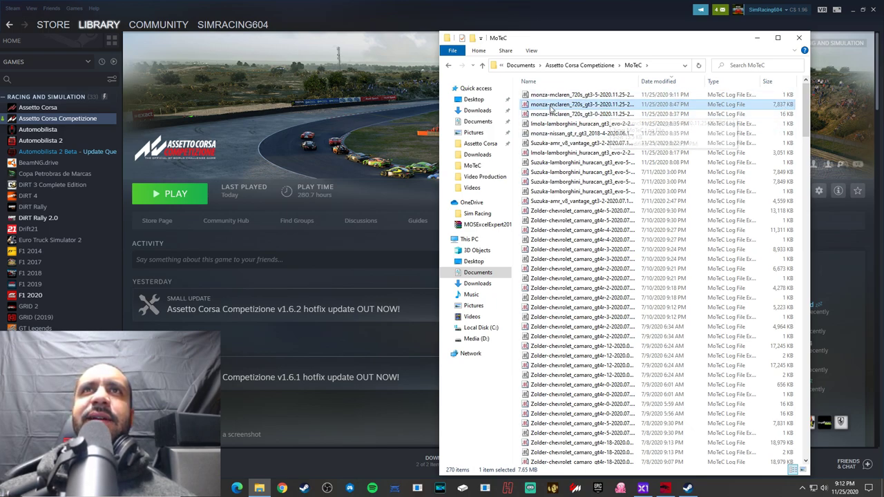
{"action": "double_click", "coordinate": [527, 105]}
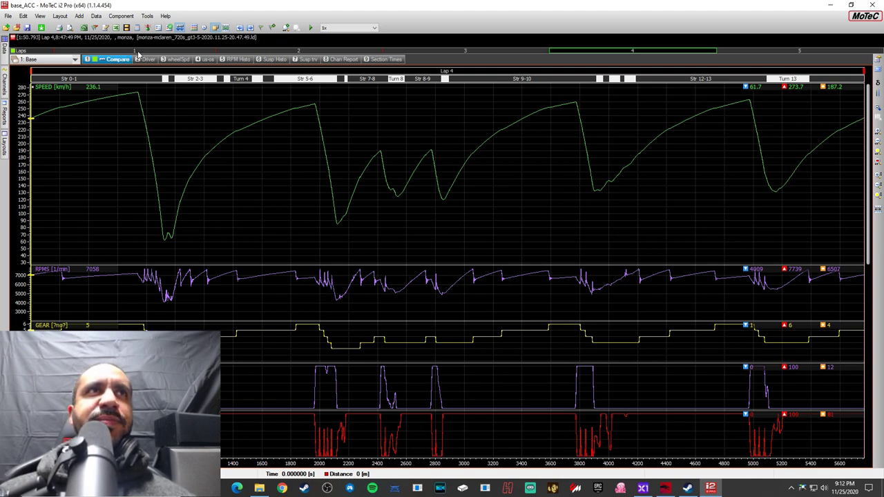
Switch the graphs through Lap 2 and Lap 1, ending on Lap 3 (1:51.642).
{"action": "left_click", "coordinate": [296, 52]}
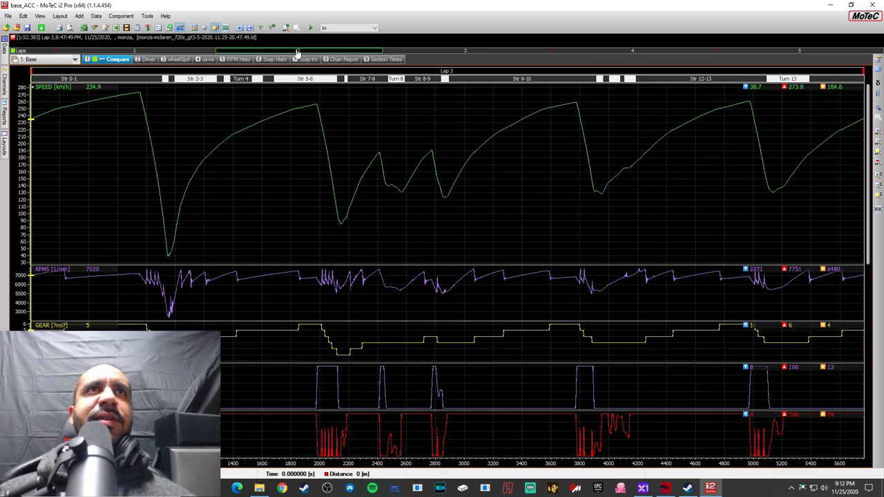
{"action": "left_click", "coordinate": [146, 53]}
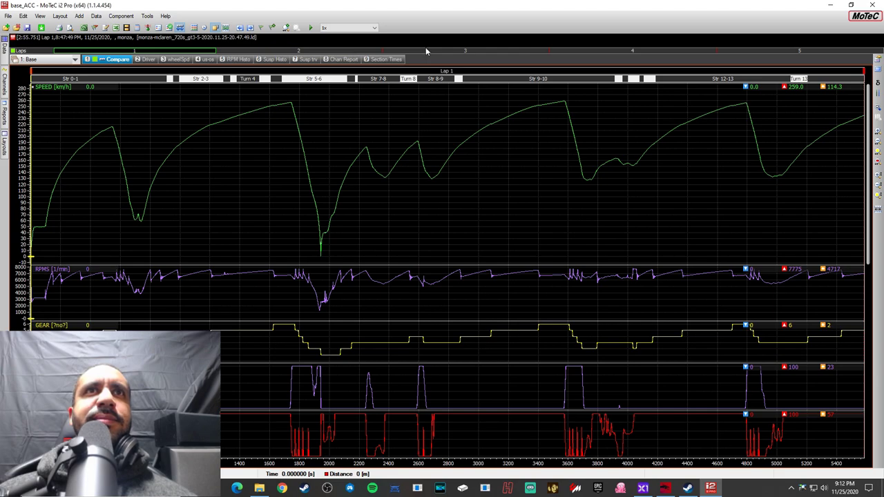
{"action": "left_click", "coordinate": [433, 50]}
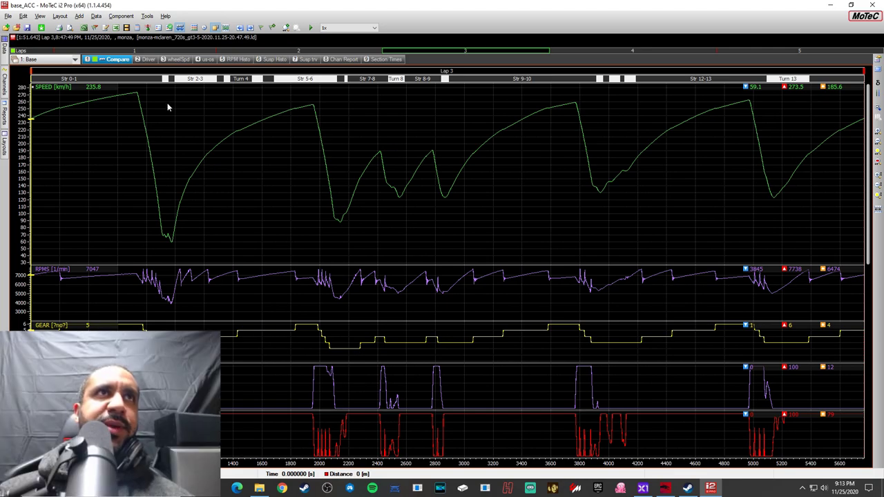
Step through the Driver, WheelSpd, us-os, RPM Histo, Susp Histo, Susp trv and Chan Report worksheets.
{"action": "left_click", "coordinate": [148, 59]}
{"action": "left_click", "coordinate": [176, 59]}
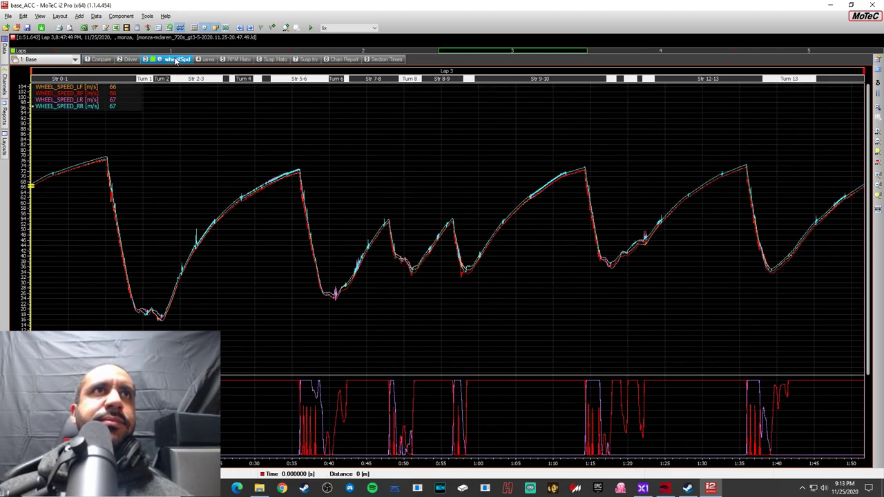
{"action": "left_click", "coordinate": [203, 60]}
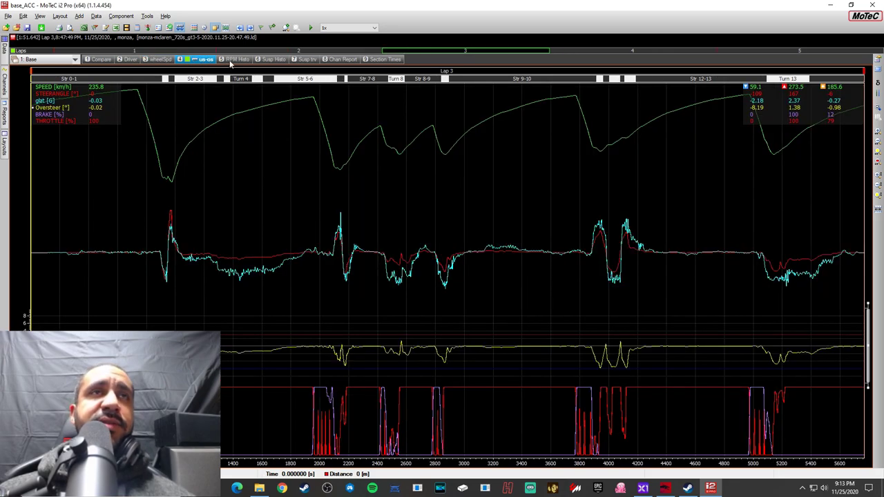
{"action": "left_click", "coordinate": [232, 61]}
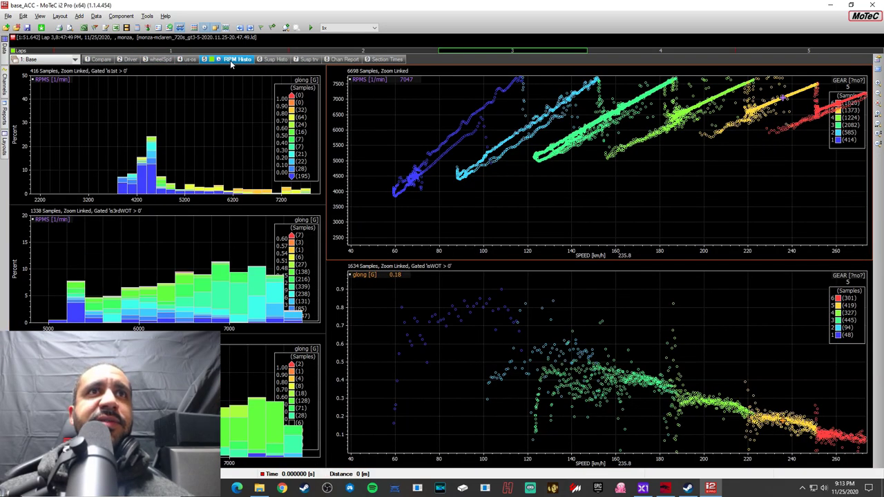
{"action": "left_click", "coordinate": [275, 60]}
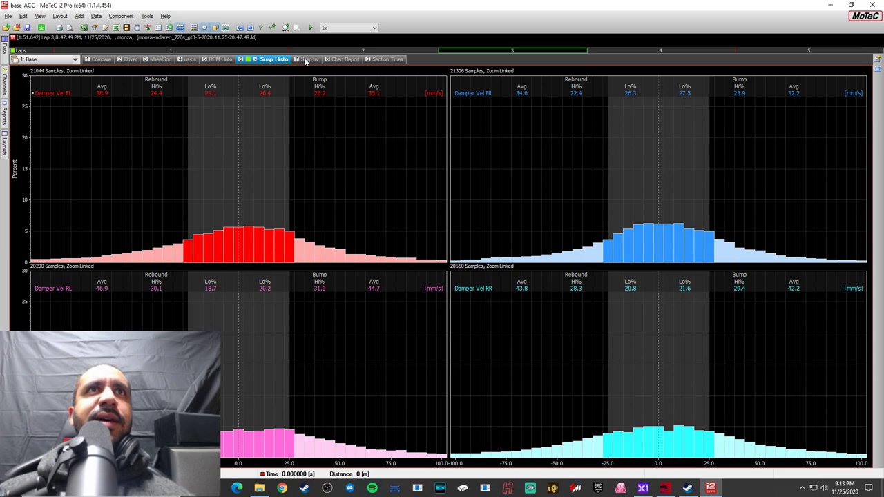
{"action": "left_click", "coordinate": [305, 60]}
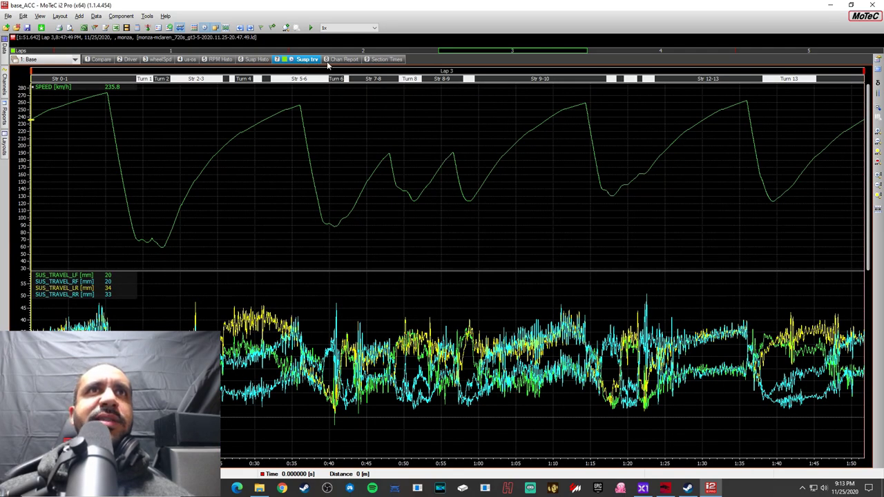
{"action": "left_click", "coordinate": [336, 60]}
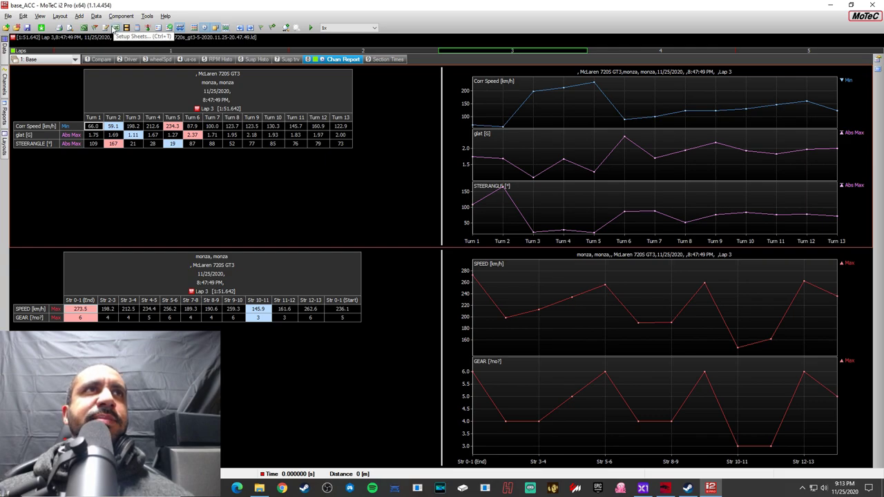
Add a Track Report map with G Force Long removed from its track colour channels.
{"action": "left_click", "coordinate": [80, 16]}
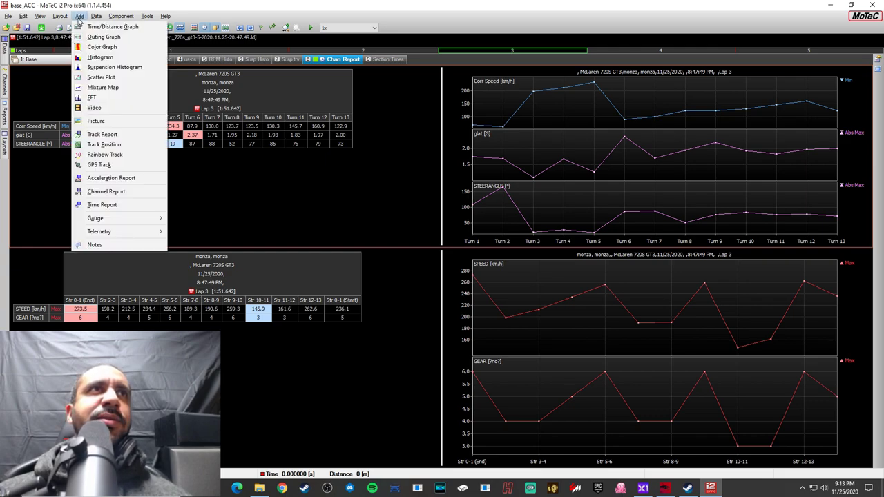
{"action": "left_click", "coordinate": [101, 135]}
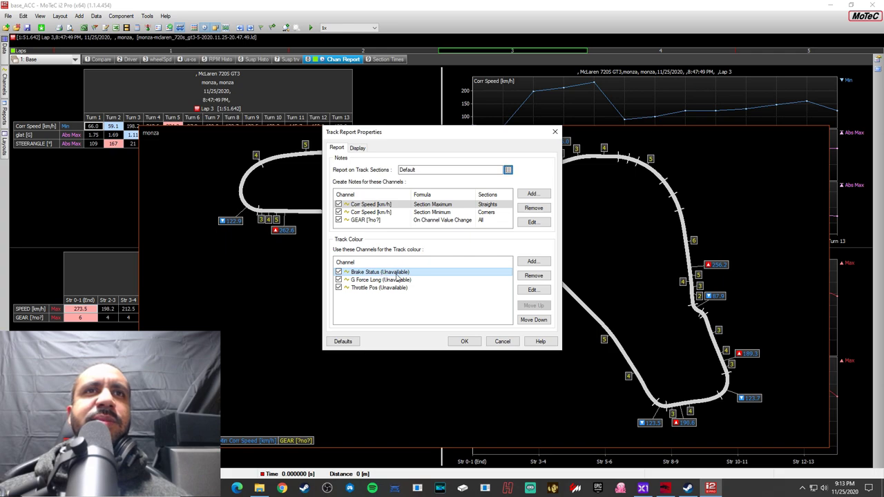
{"action": "left_click", "coordinate": [406, 282]}
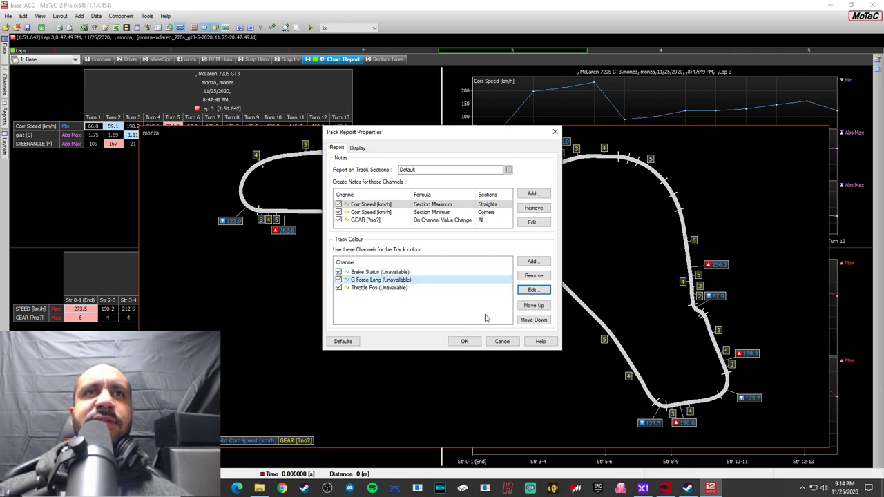
{"action": "left_click", "coordinate": [535, 277]}
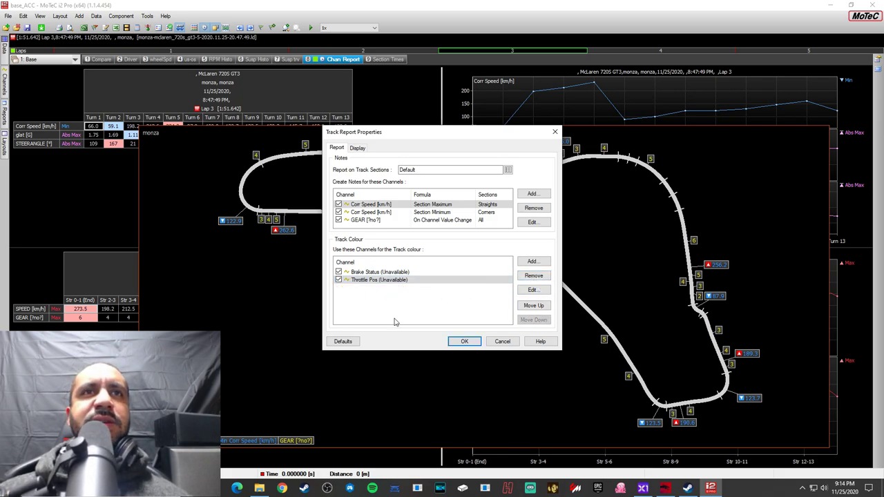
{"action": "left_click", "coordinate": [404, 280]}
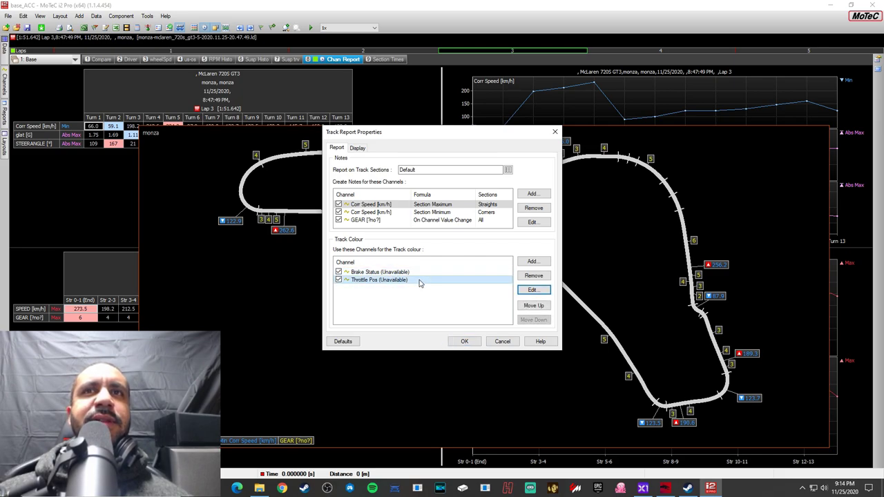
{"action": "left_click", "coordinate": [470, 342]}
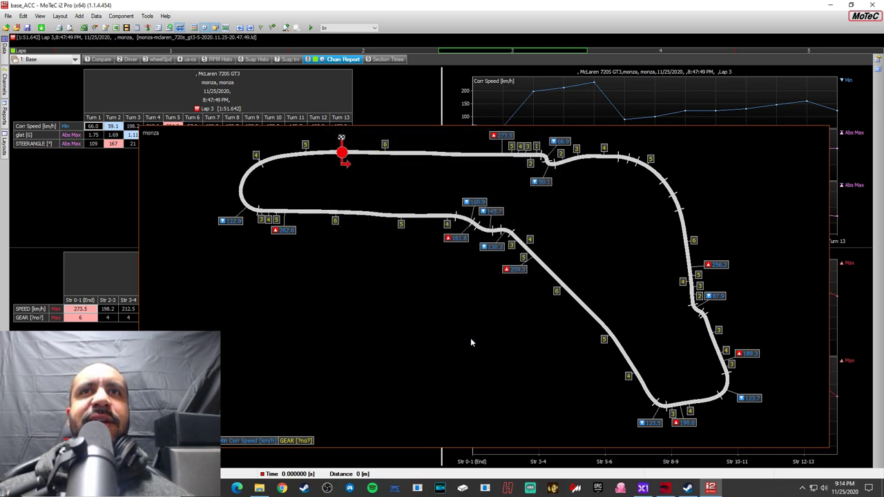